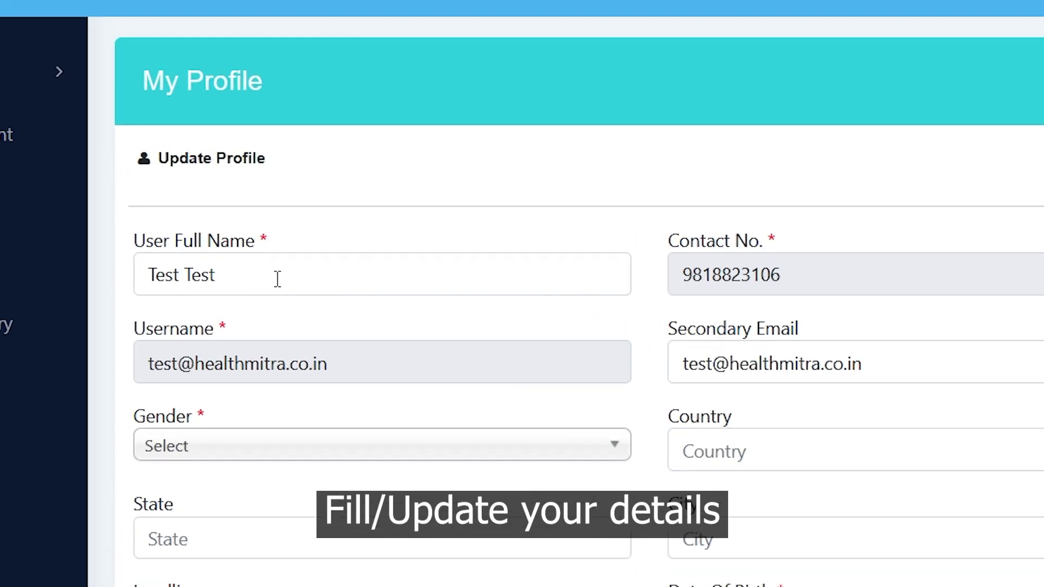
# Replace the profile's full name with the member's name and set gender to Male.
pyautogui.click(294, 281)
pyautogui.hotkey('ctrl', 'a')
pyautogui.press('BackSpace')
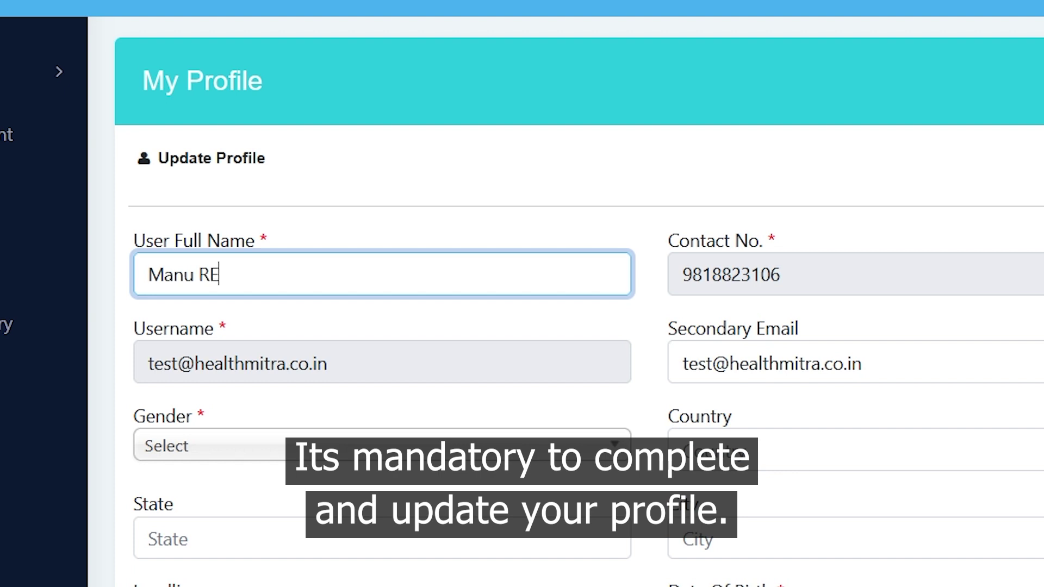
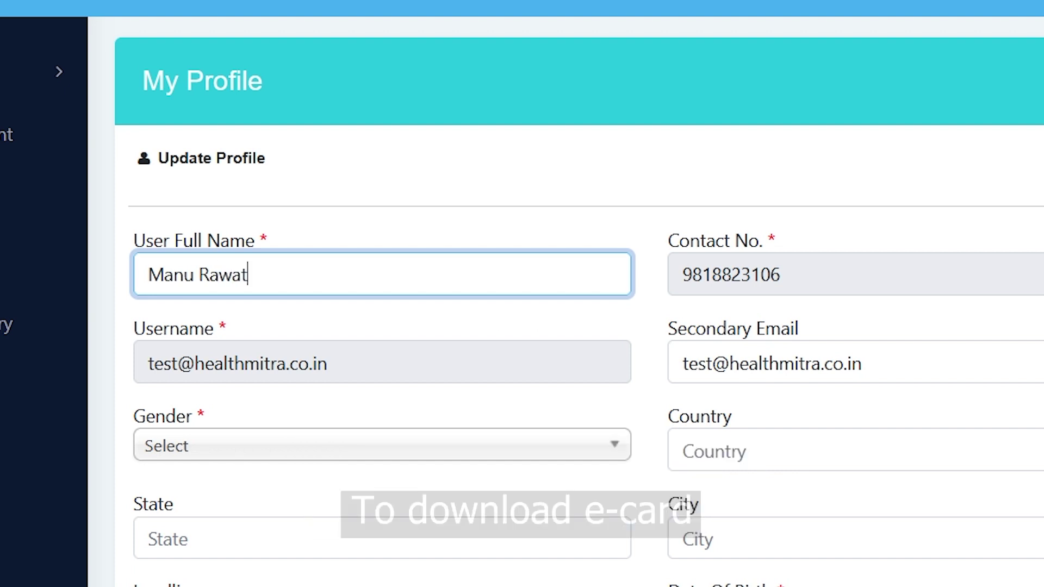
pyautogui.click(368, 447)
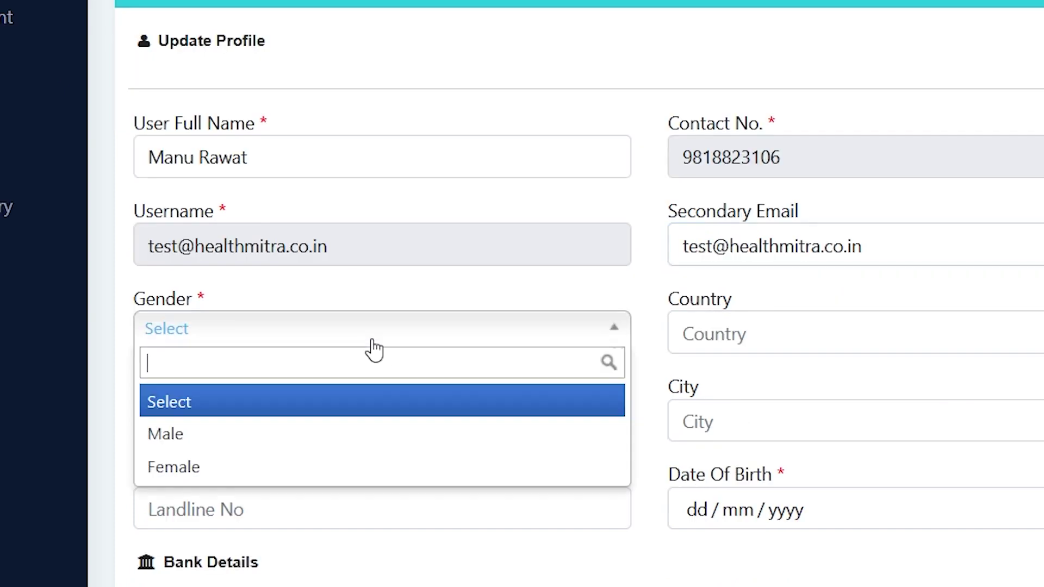
pyautogui.click(256, 441)
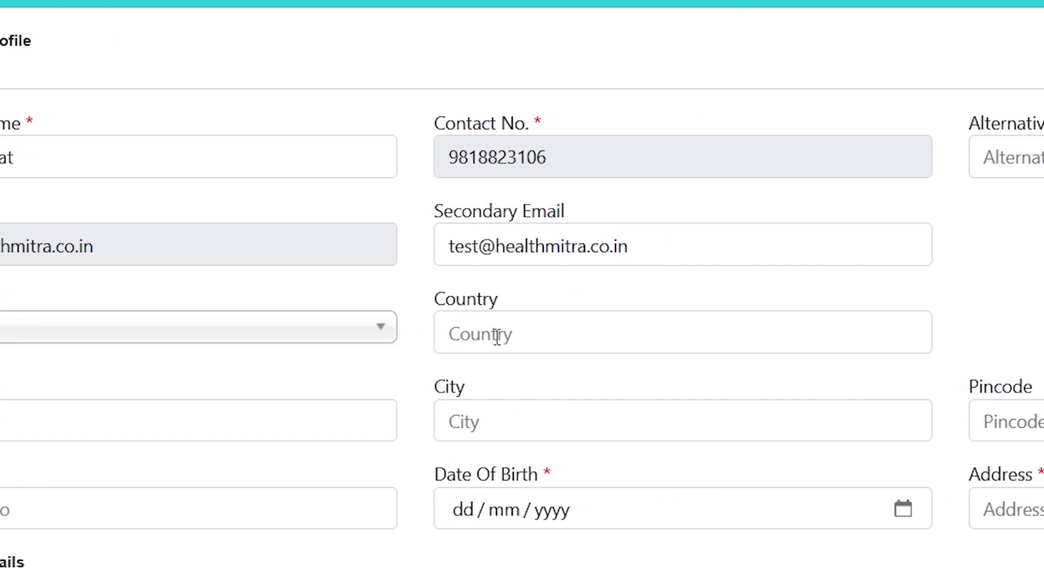
# Enter country India plus the member's state, city and pincode.
pyautogui.click(732, 336)
pyautogui.write('India')
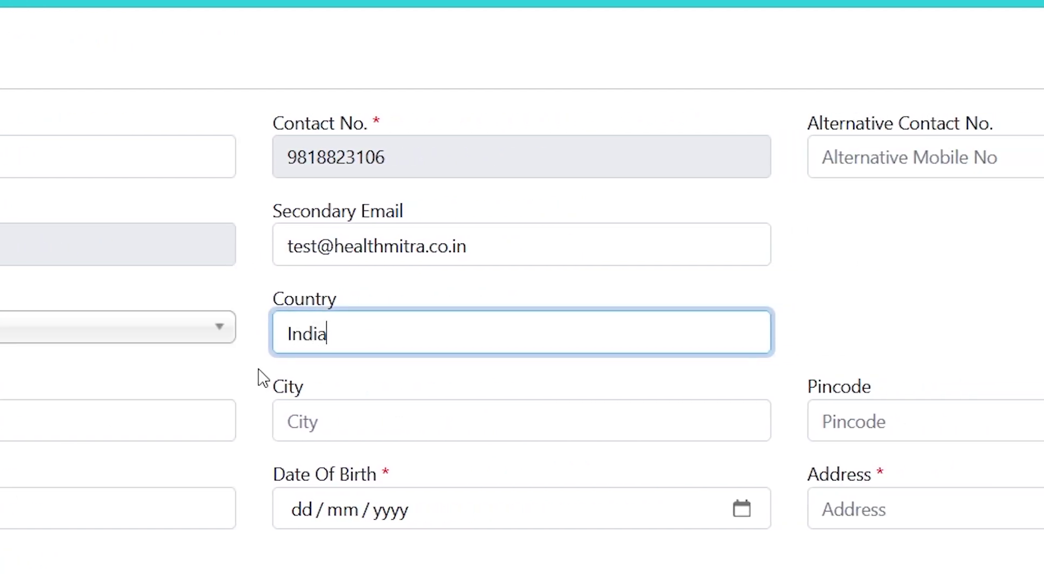
pyautogui.click(90, 424)
pyautogui.write('Delhi')
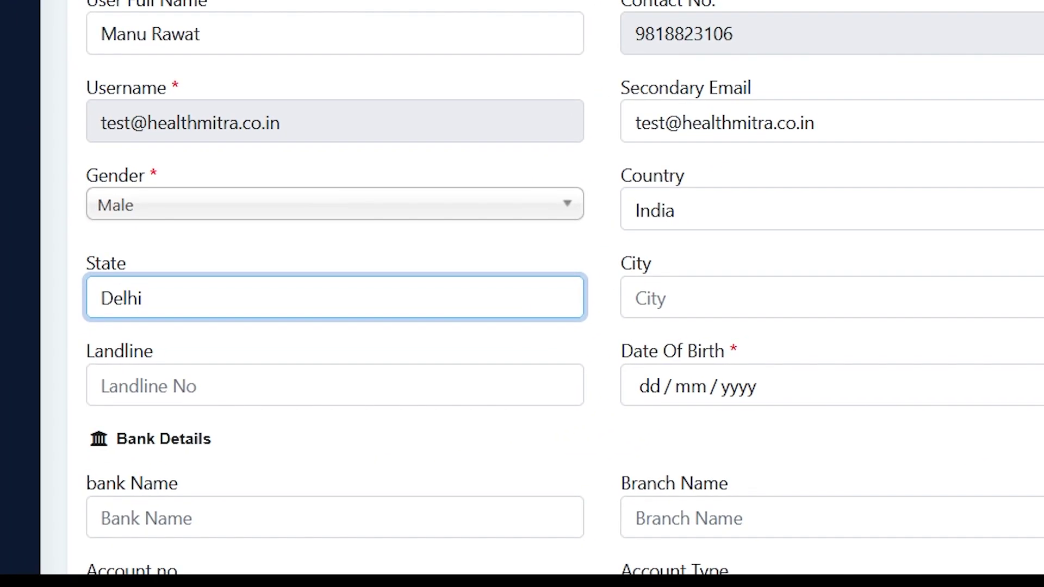
pyautogui.click(779, 298)
pyautogui.write('Saket')
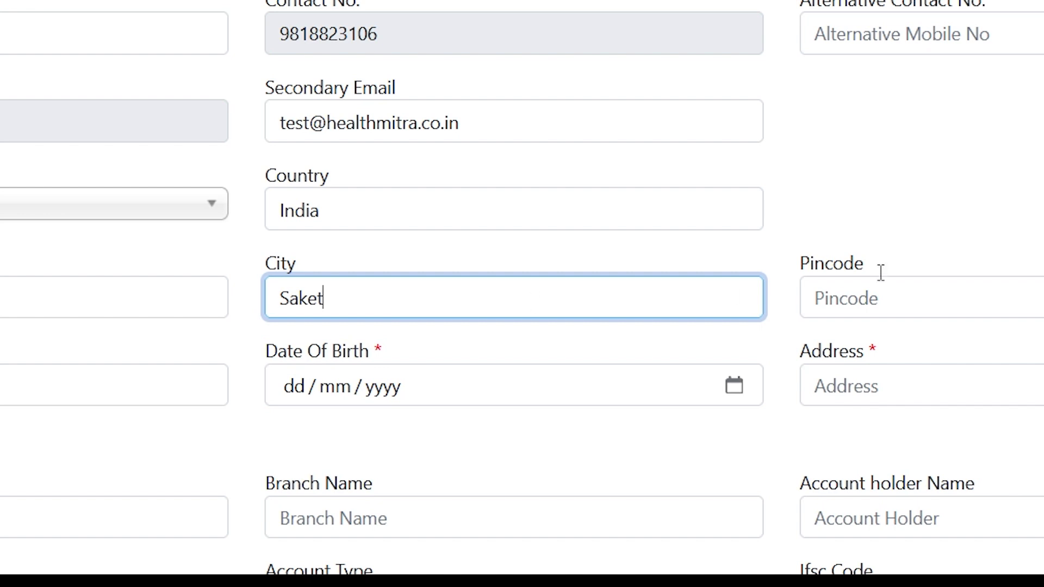
pyautogui.click(940, 302)
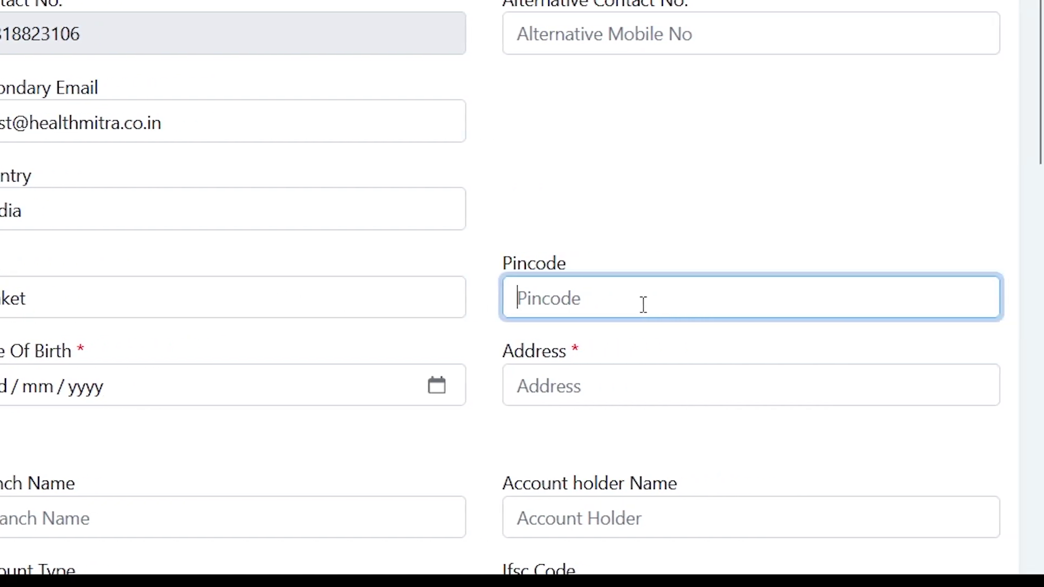
pyautogui.write('110017')
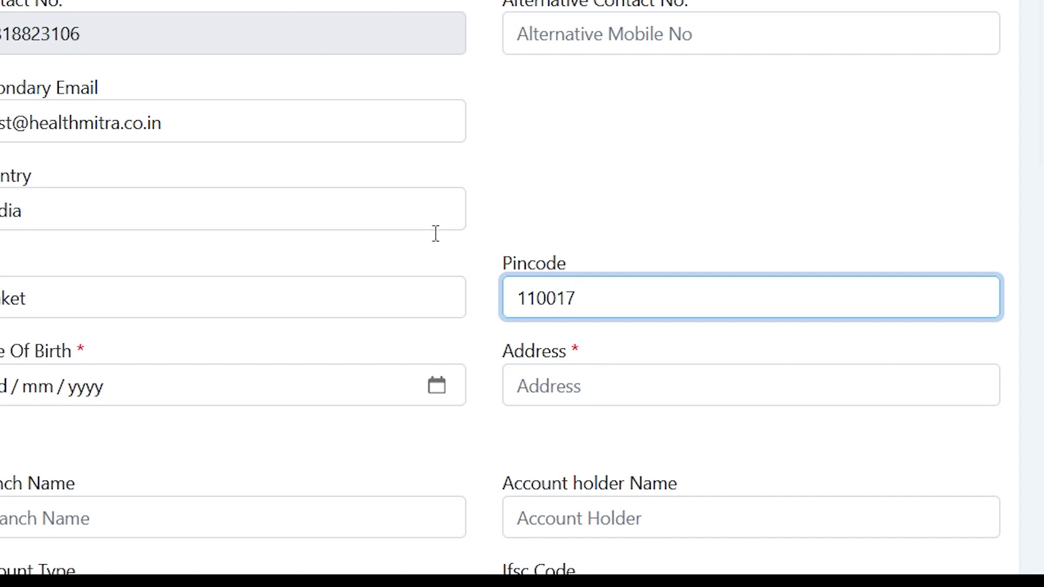
pyautogui.click(333, 433)
pyautogui.click(667, 426)
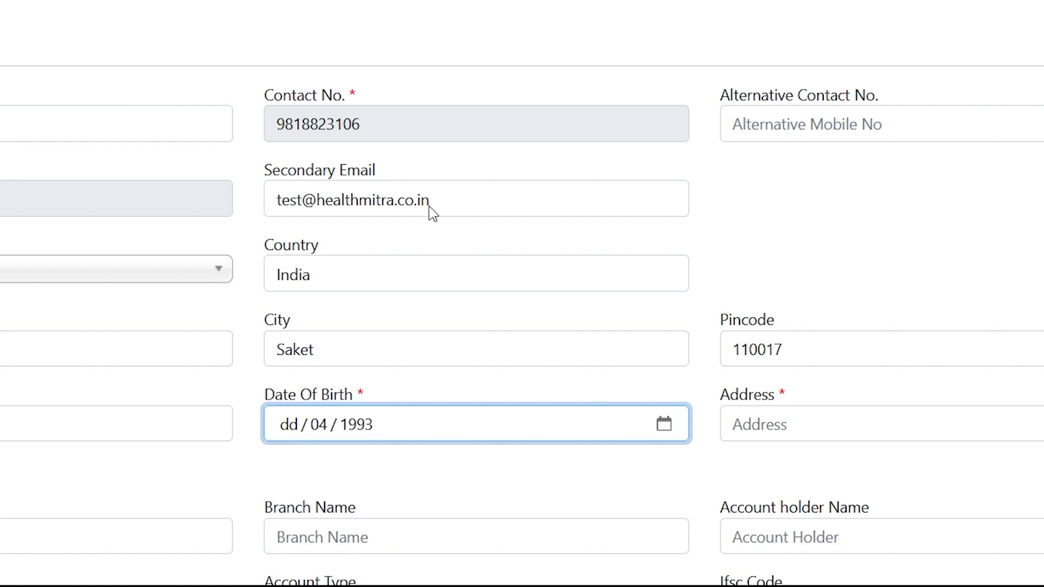
pyautogui.write('01')
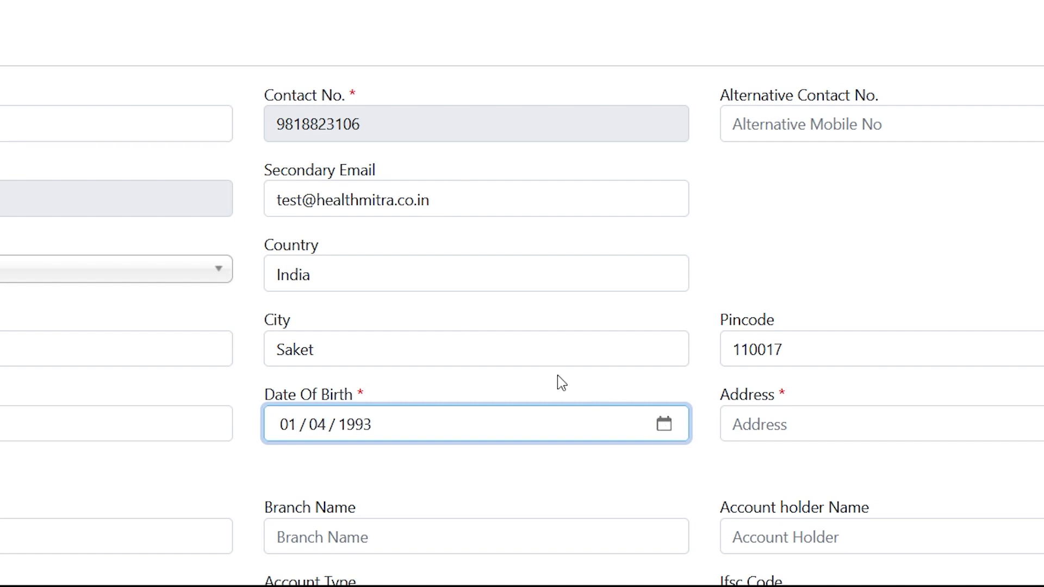
pyautogui.click(753, 424)
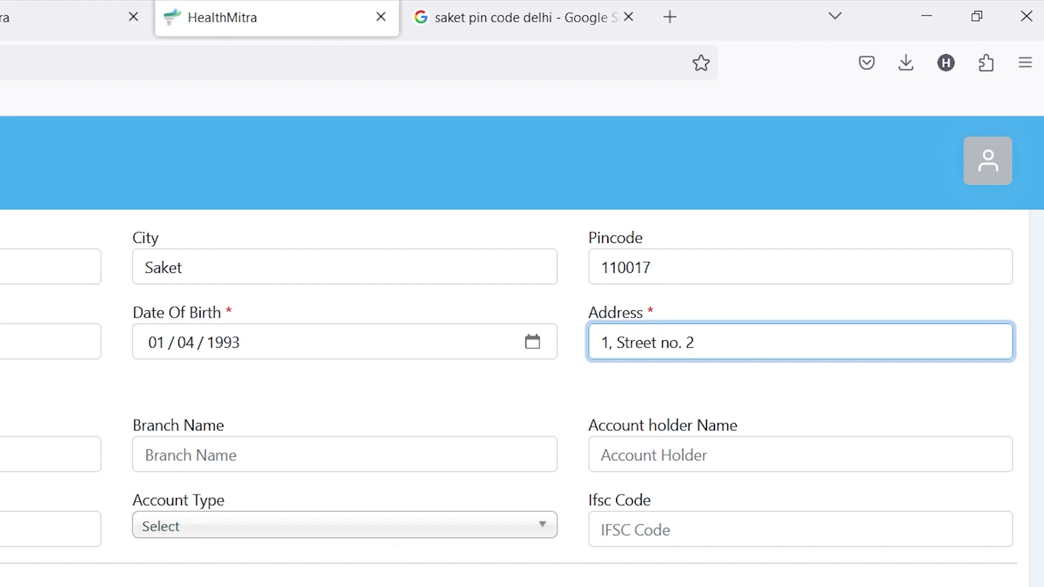
pyautogui.click(58, 331)
pyautogui.write('Kotak Mahindra Bank')
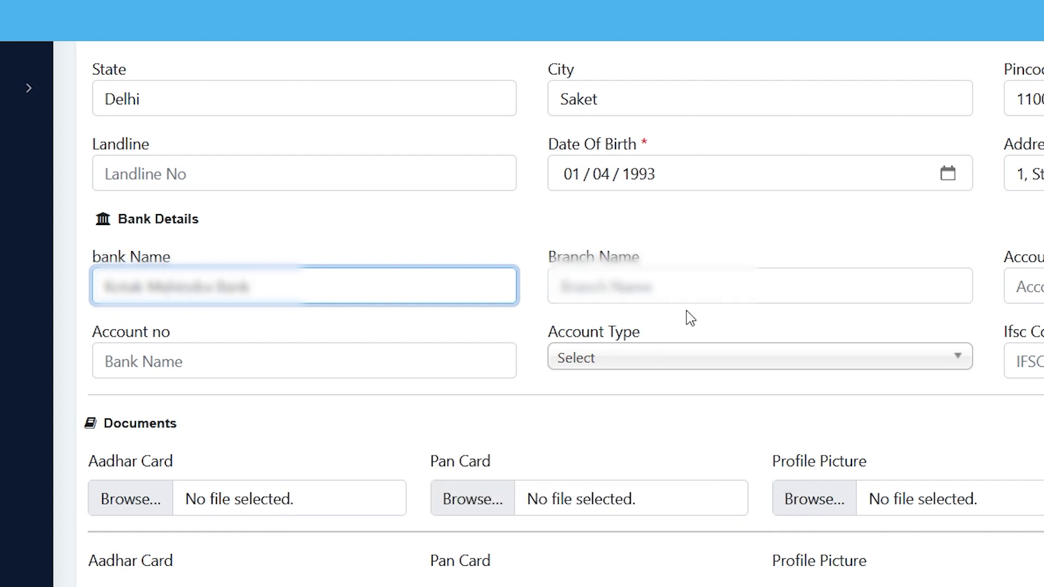
# Fill in branch Sakhar, the account holder and account number, Savings account type, and the IFSC code.
pyautogui.click(663, 272)
pyautogui.write('Sakhar')
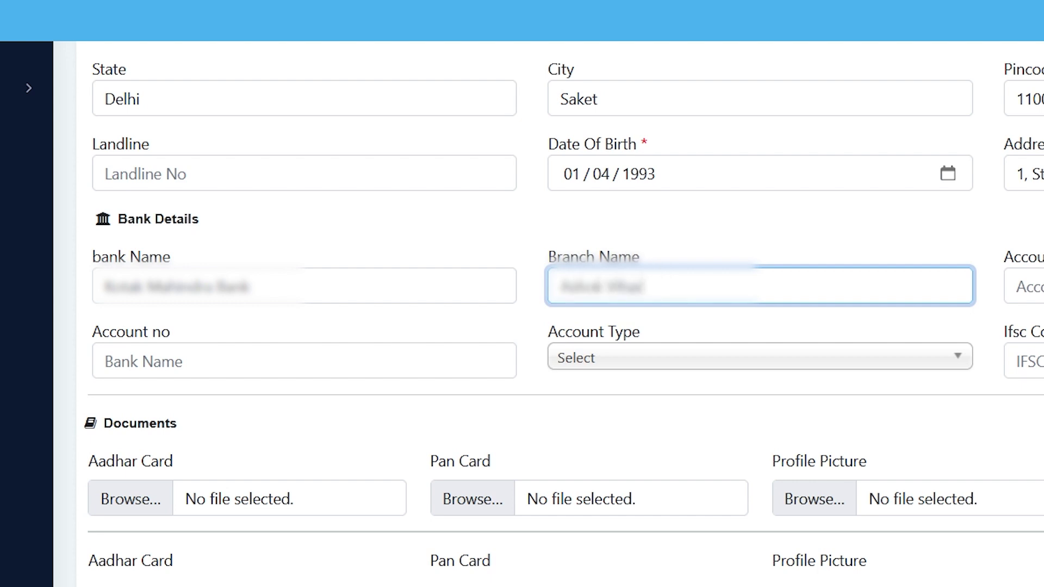
pyautogui.click(1025, 287)
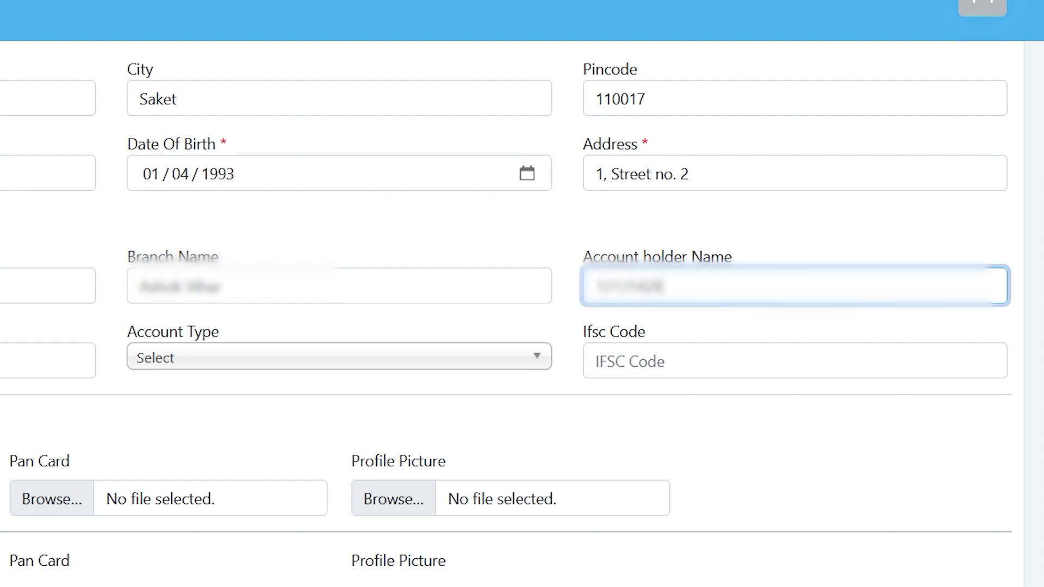
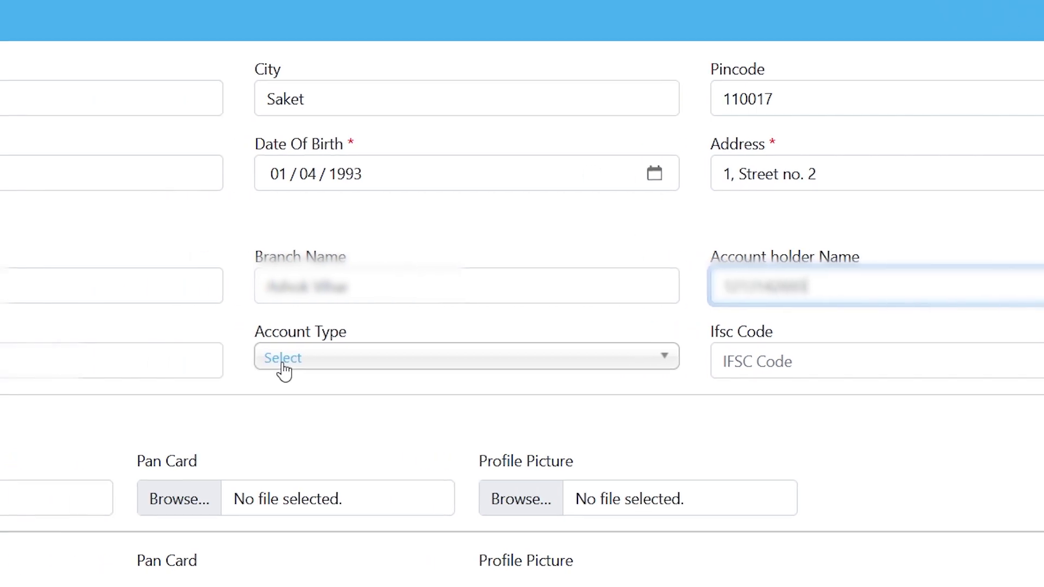
pyautogui.click(10, 344)
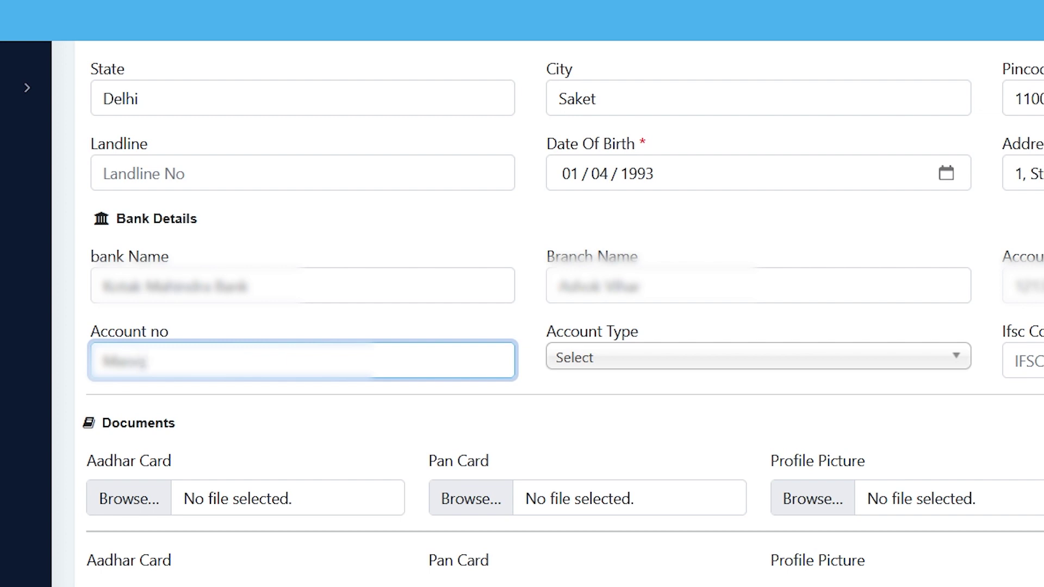
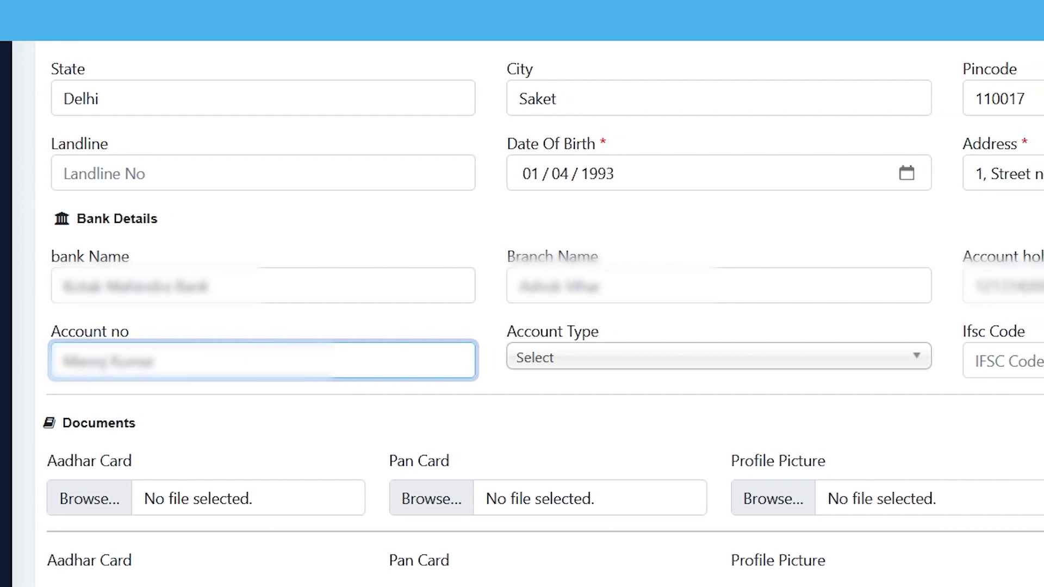
pyautogui.click(574, 357)
pyautogui.click(501, 453)
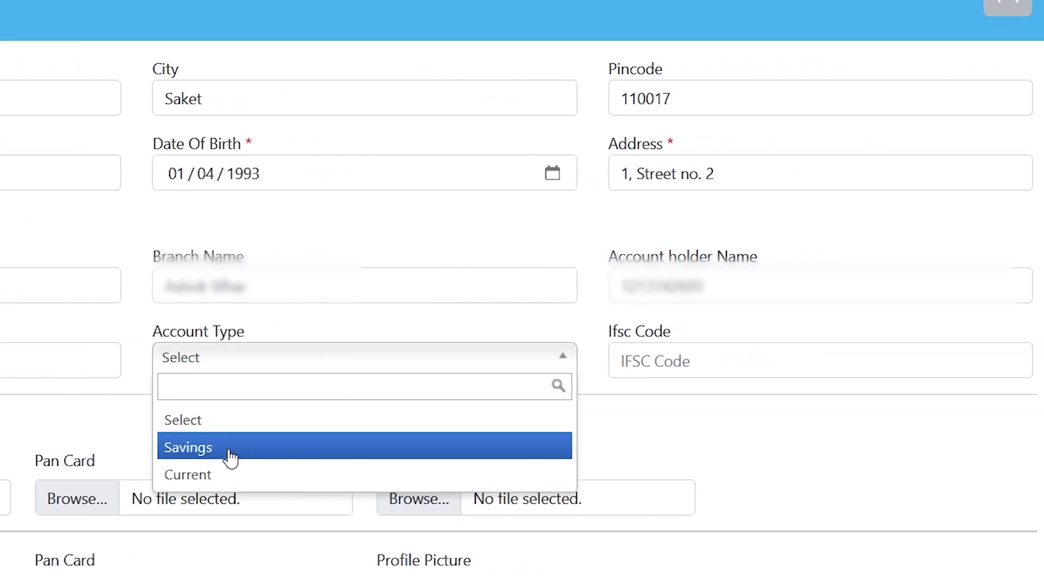
pyautogui.click(690, 364)
pyautogui.write('KKBK00')
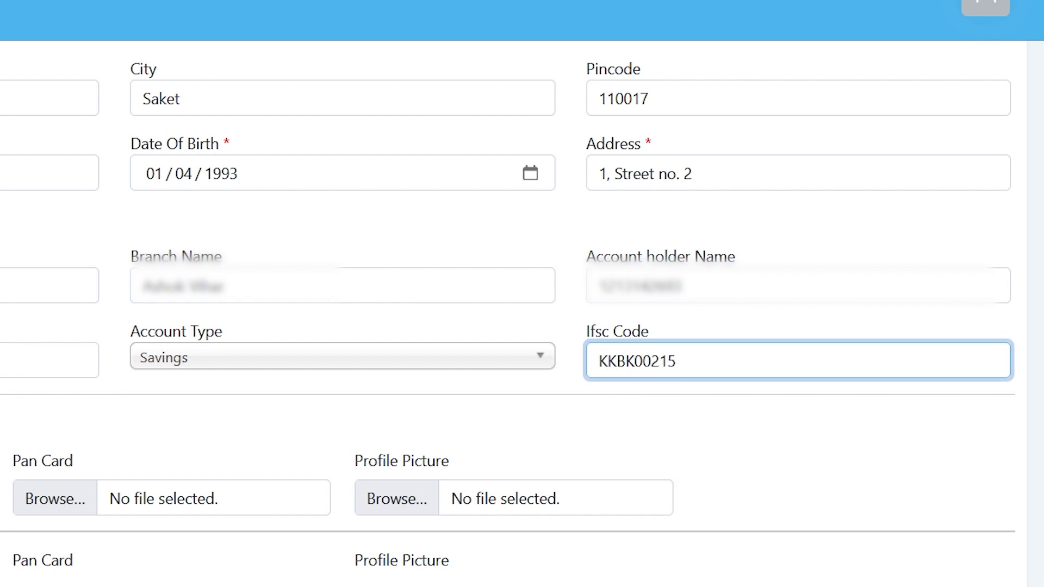
pyautogui.write('00')
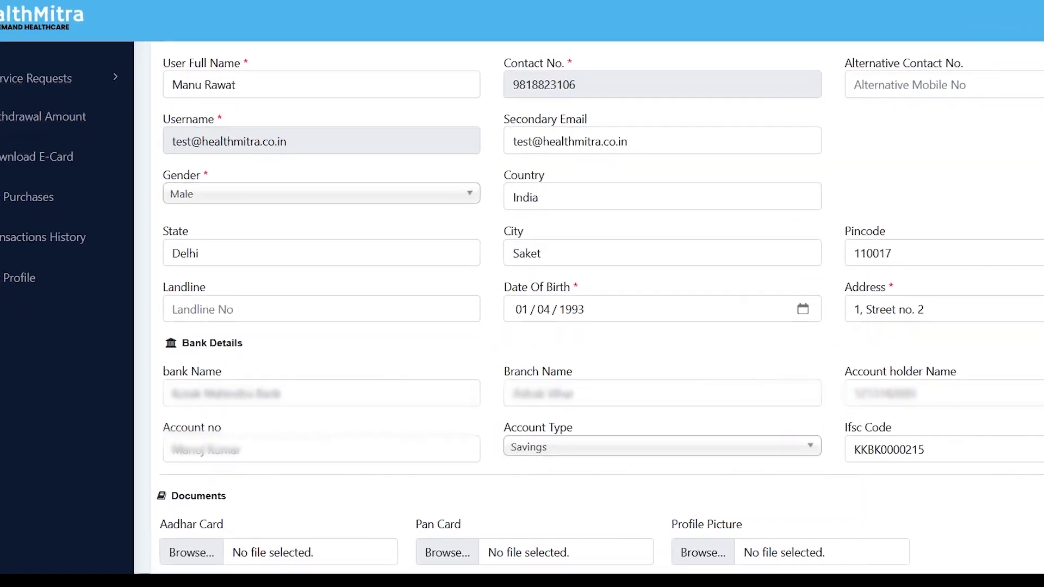
# Upload the Aadhar Card, Pan Card and profile picture images to the profile.
pyautogui.press('Tab')
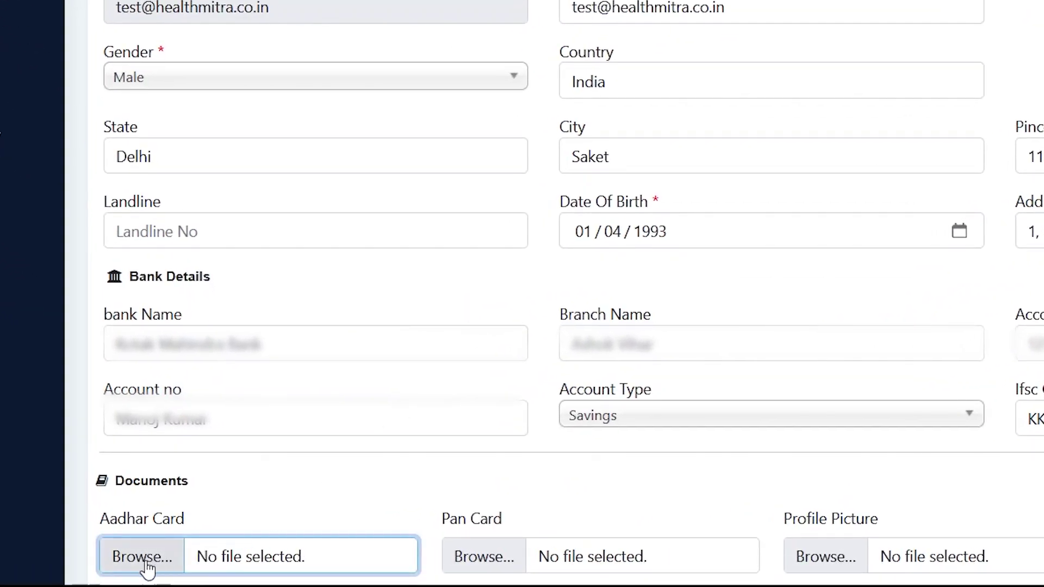
pyautogui.click(143, 561)
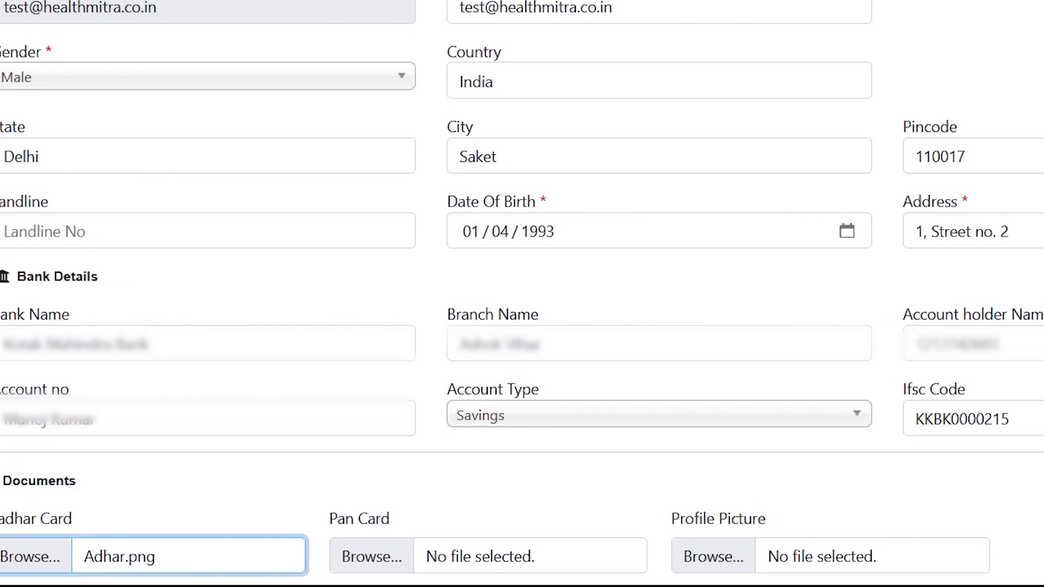
pyautogui.click(359, 558)
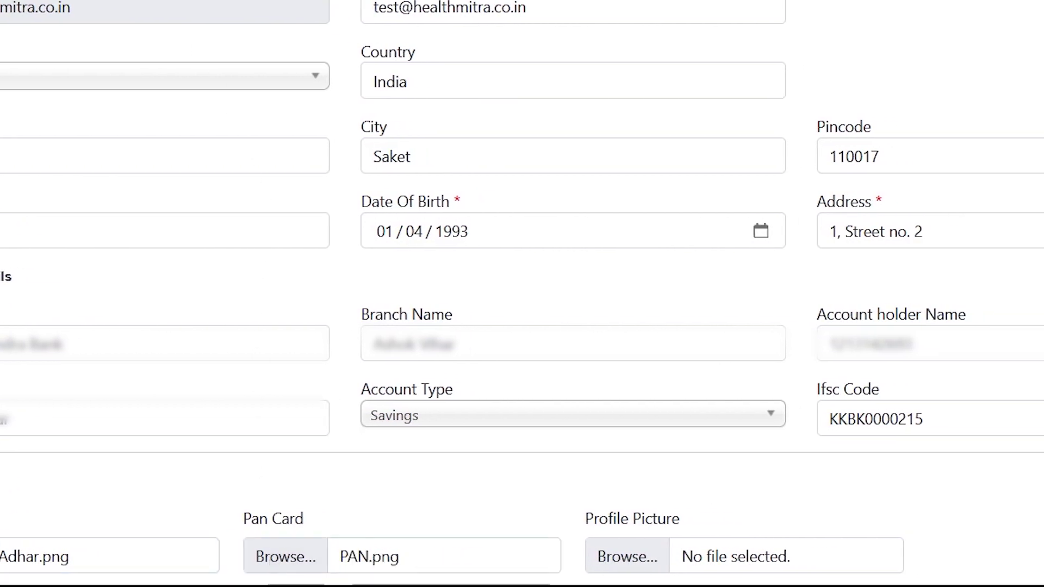
pyautogui.click(598, 563)
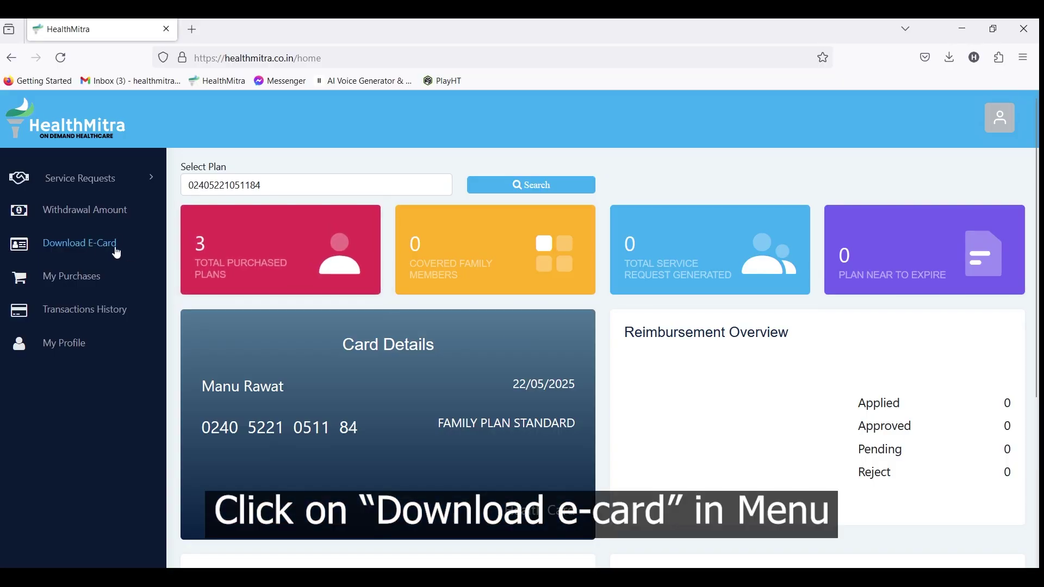
# Go to the Download E-Card page from the sidebar.
pyautogui.click(88, 248)
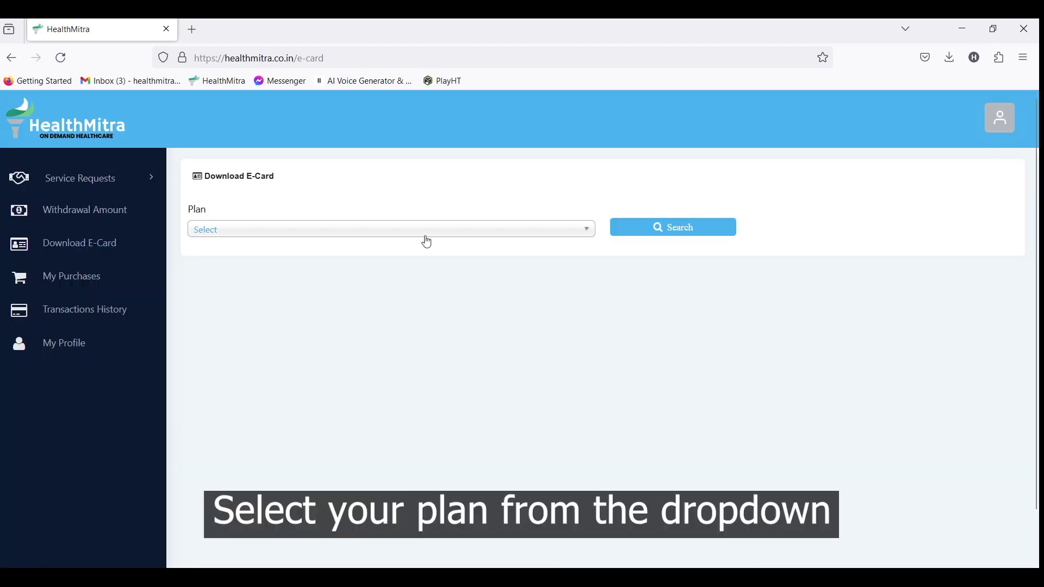
# Search e-cards for Couple Plan Standard, then follow the missing-details link to My Purchases.
pyautogui.click(433, 230)
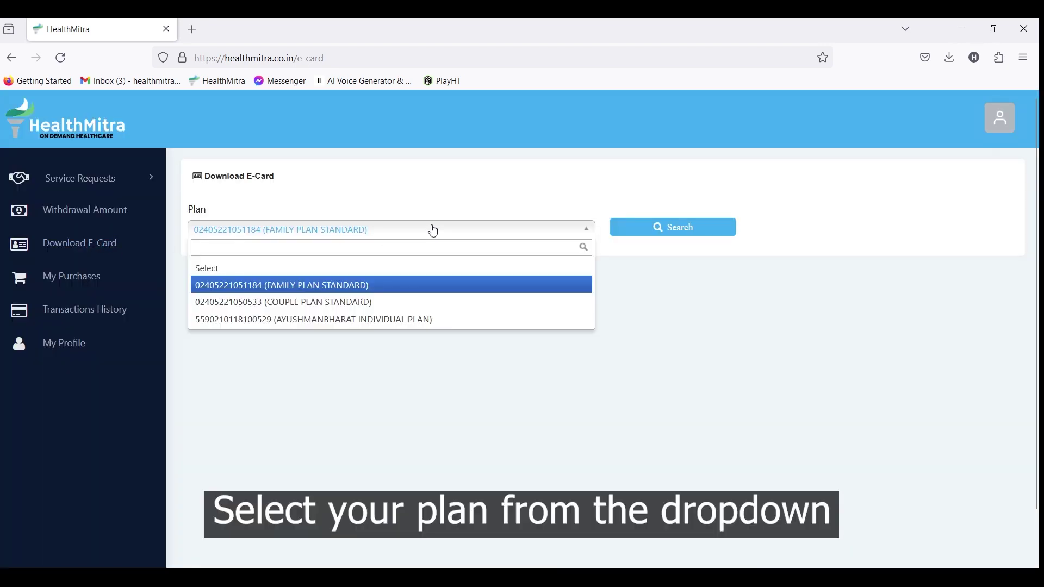
pyautogui.click(417, 305)
pyautogui.click(690, 220)
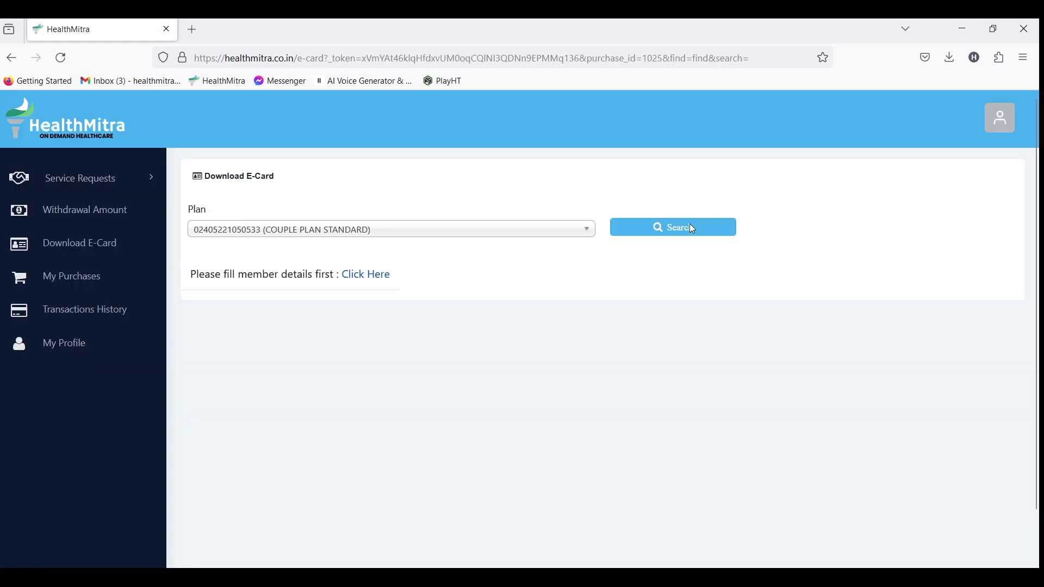
pyautogui.click(346, 274)
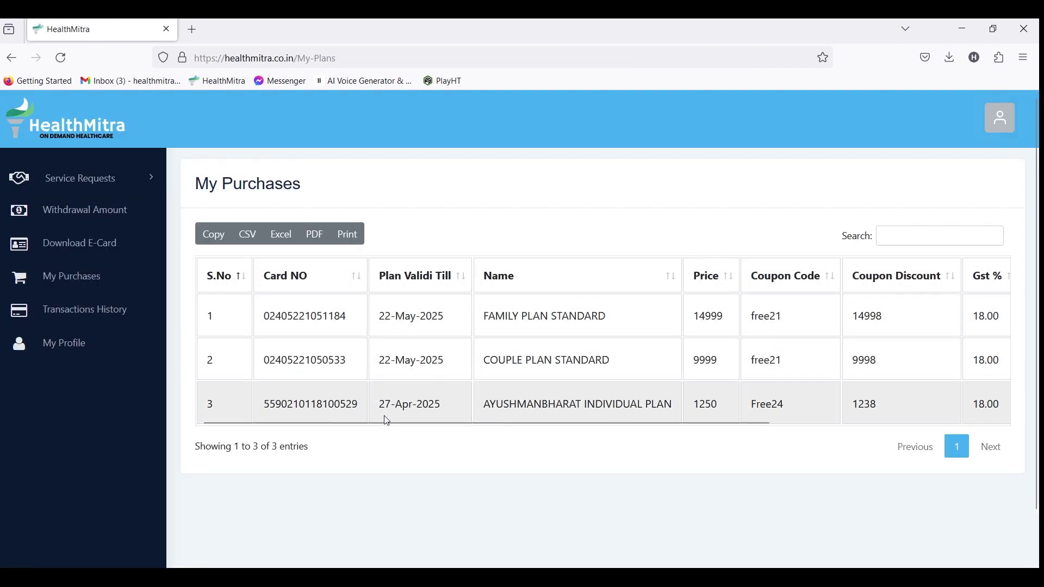
pyautogui.moveTo(391, 423); pyautogui.dragTo(620, 429)
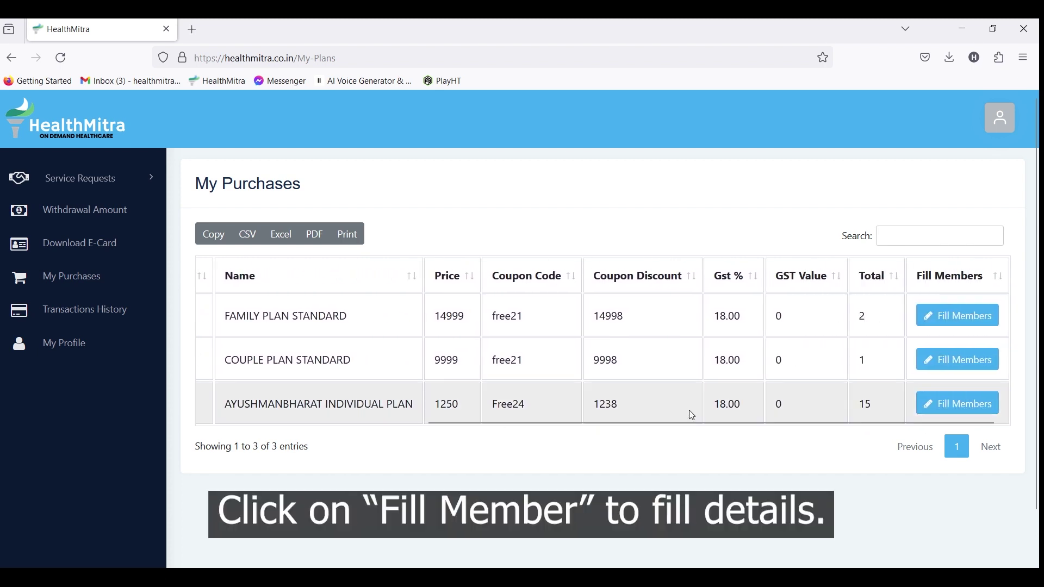
# For the Couple plan, enter the first member's name, Father relation, Aadhar number and Aadhar card file.
pyautogui.click(946, 372)
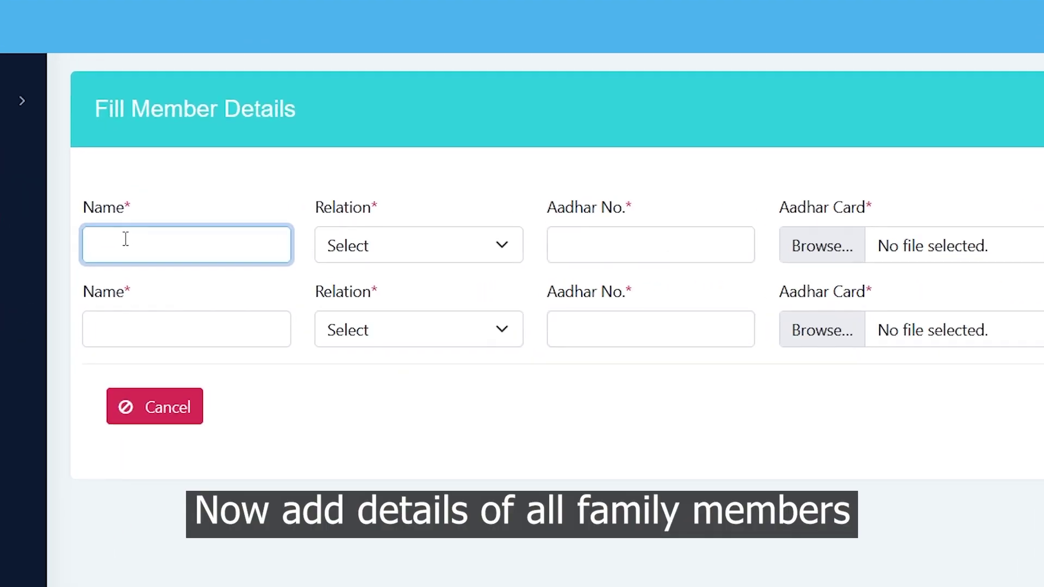
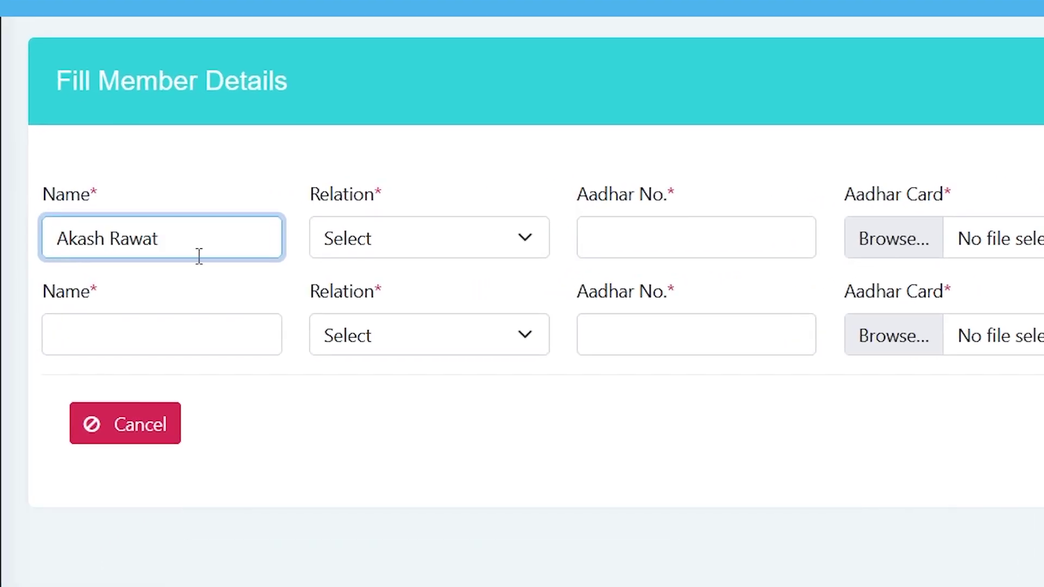
pyautogui.click(421, 255)
pyautogui.press('Down')
pyautogui.click(699, 243)
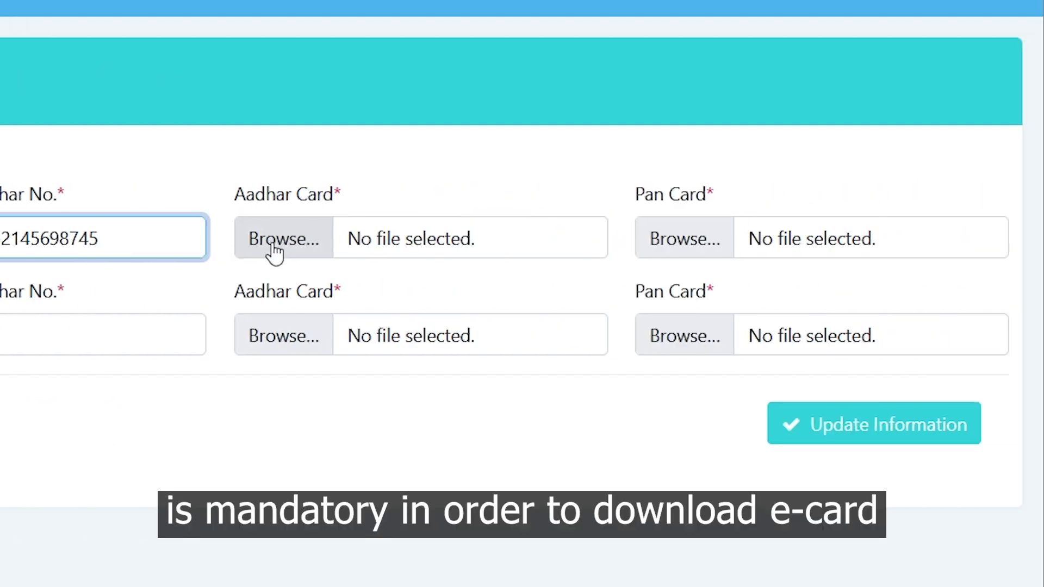
pyautogui.click(275, 251)
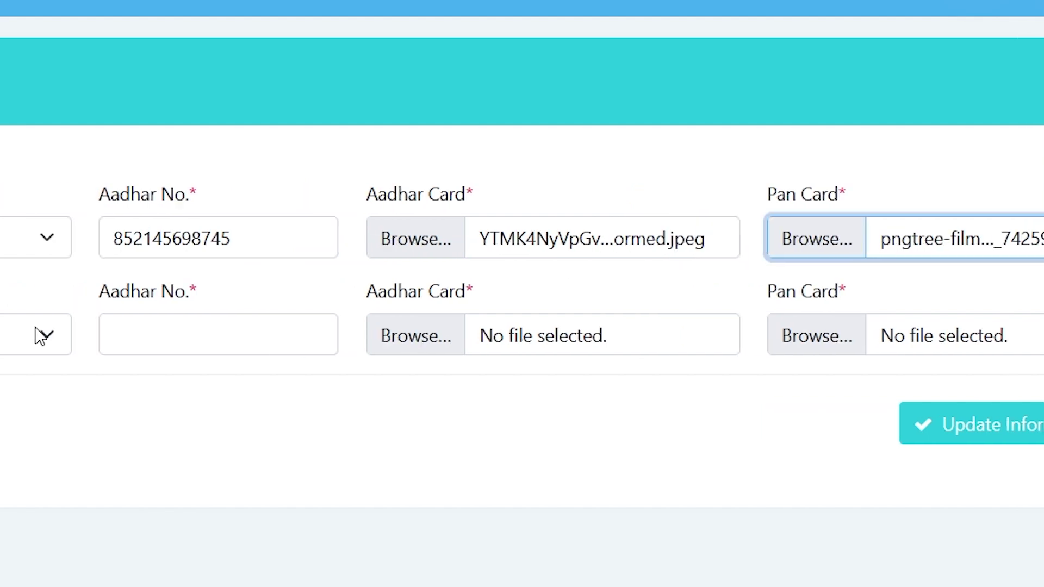
pyautogui.click(152, 346)
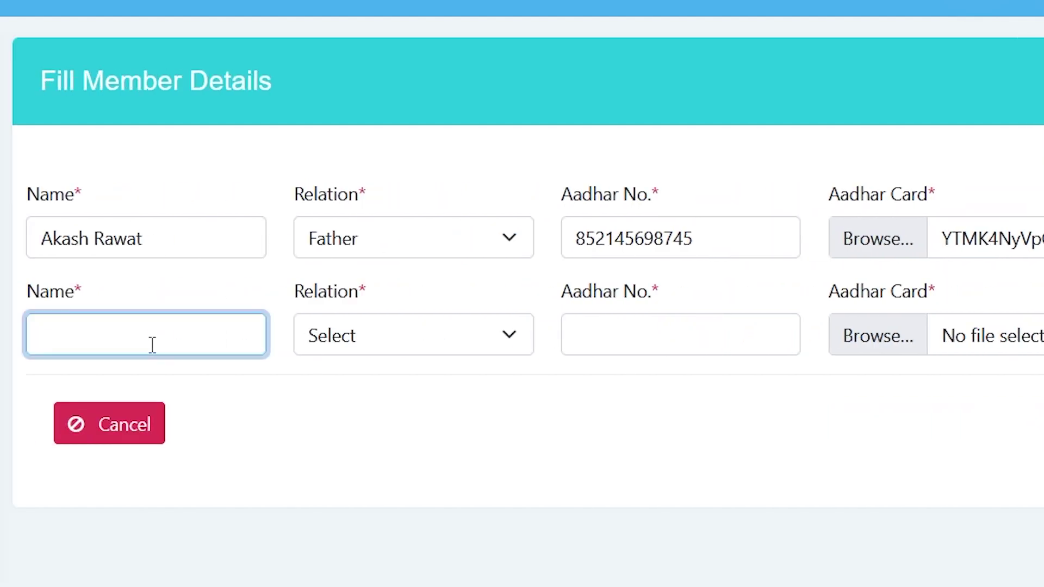
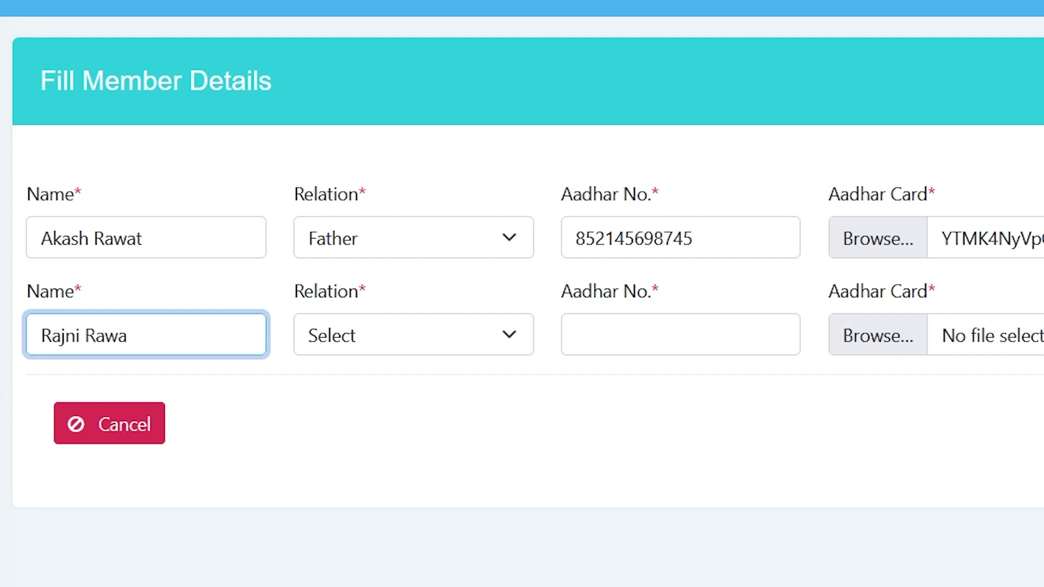
# Enter the second member's name, Mother relation, Aadhar number and card files, then save with Update Information.
pyautogui.press('Tab')
pyautogui.press('Down')
pyautogui.press('Down')
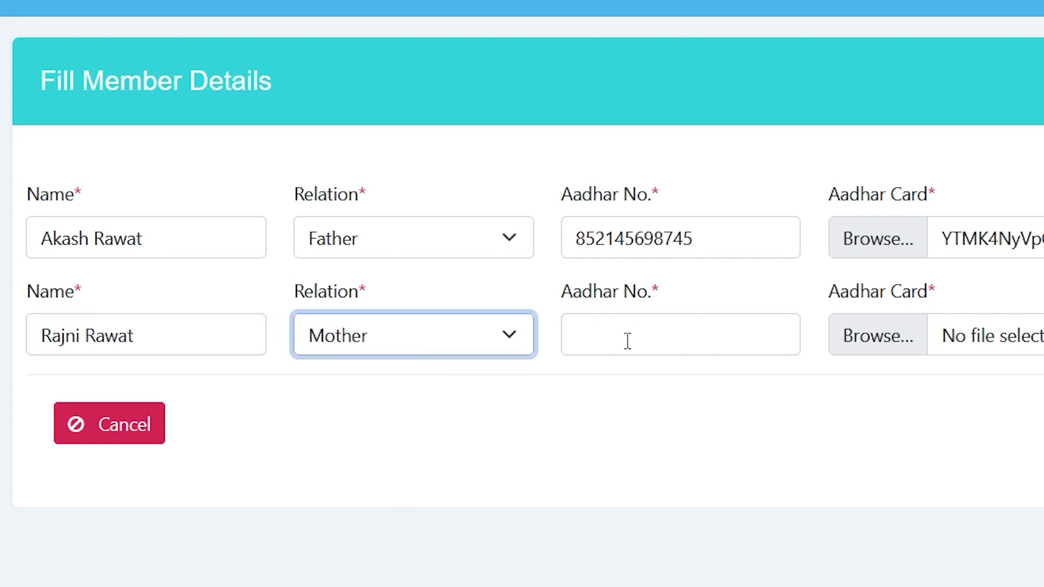
pyautogui.click(628, 341)
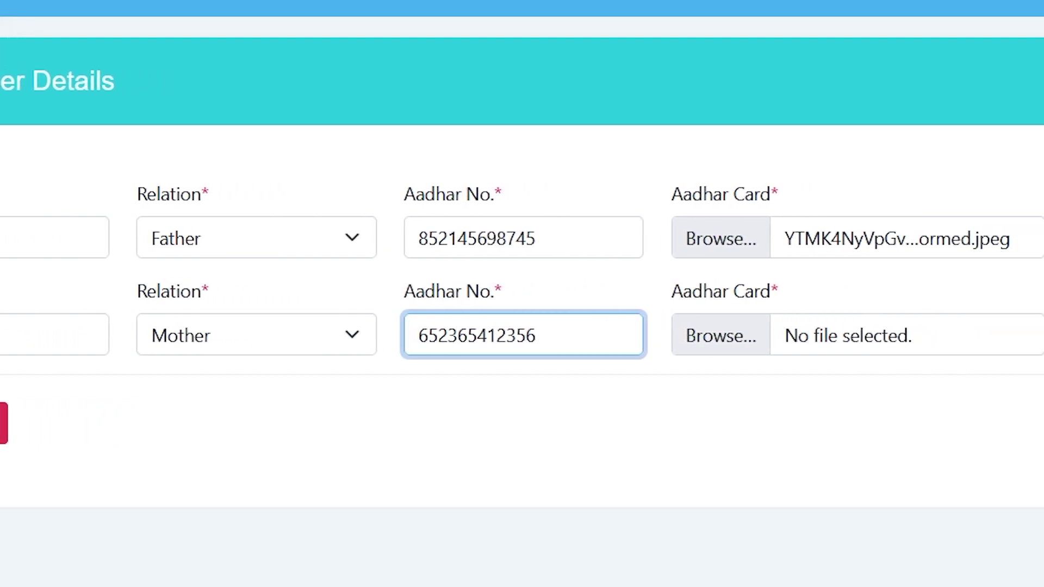
pyautogui.click(461, 329)
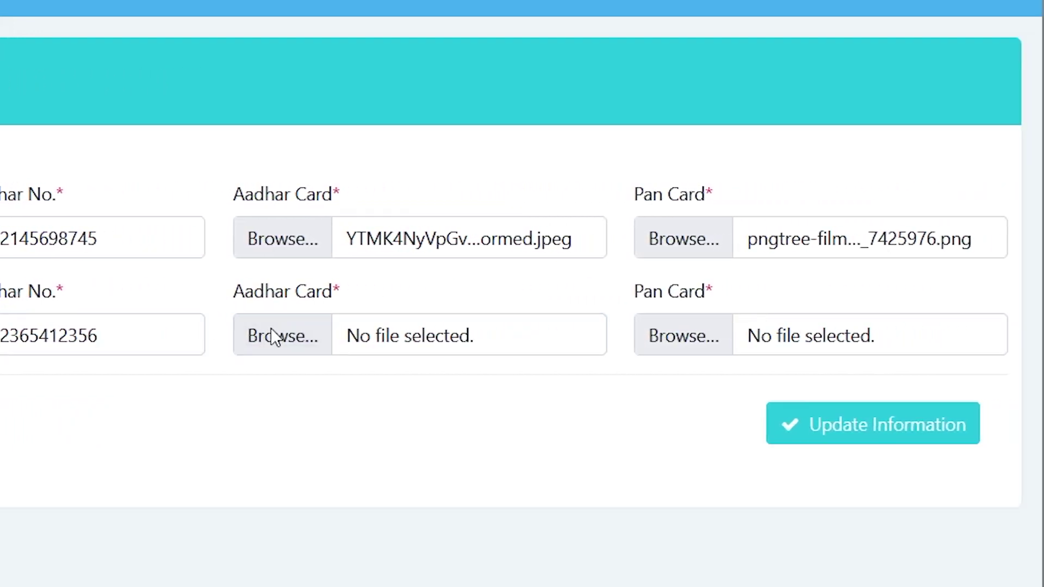
pyautogui.press('Return')
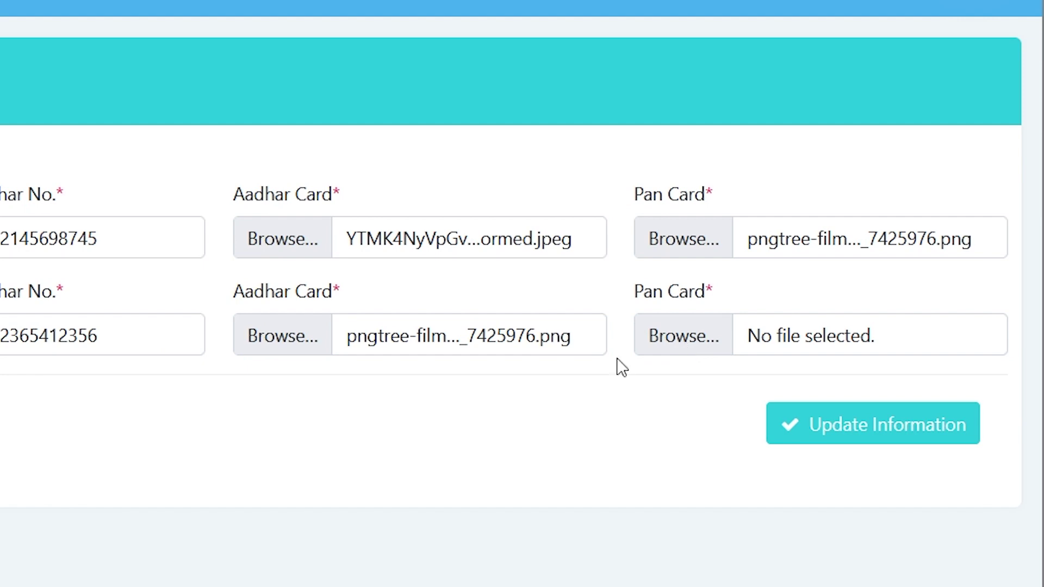
pyautogui.press('Return')
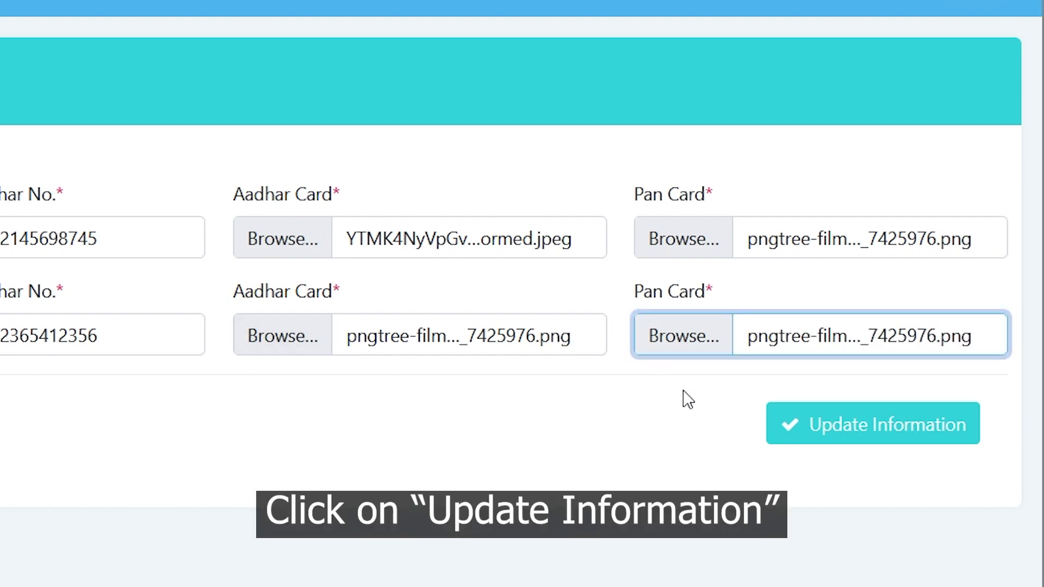
pyautogui.click(809, 429)
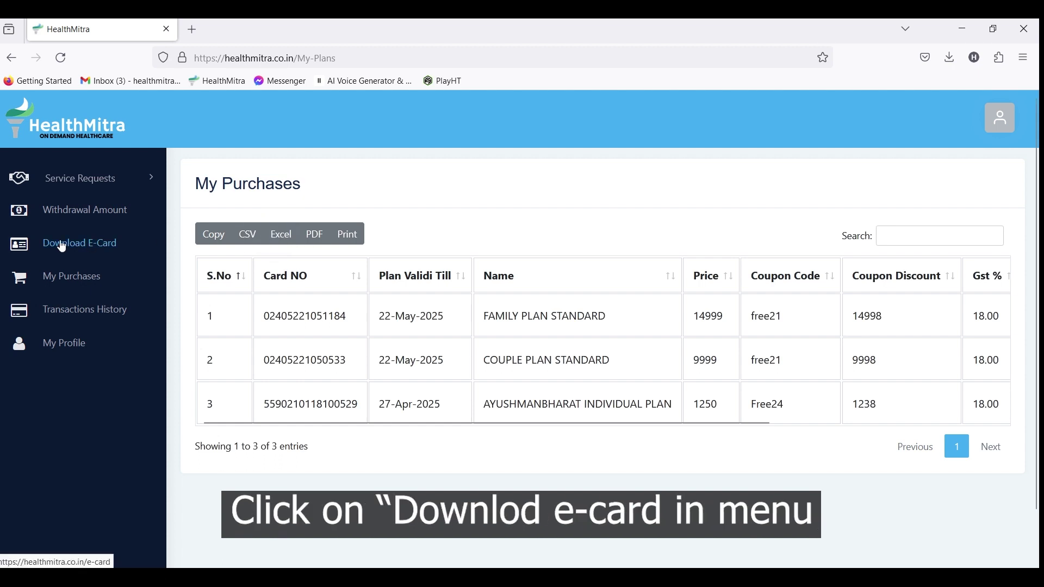
# List Couple Plan Standard members on Download E-Card and download the Father's e-card as document-3.pdf.
pyautogui.click(62, 246)
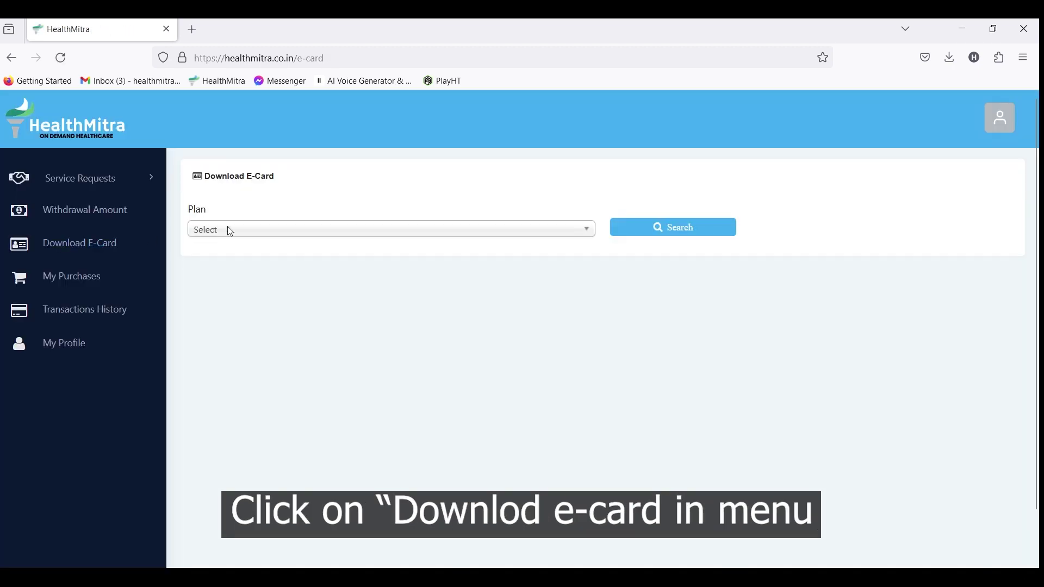
pyautogui.click(327, 228)
pyautogui.click(311, 302)
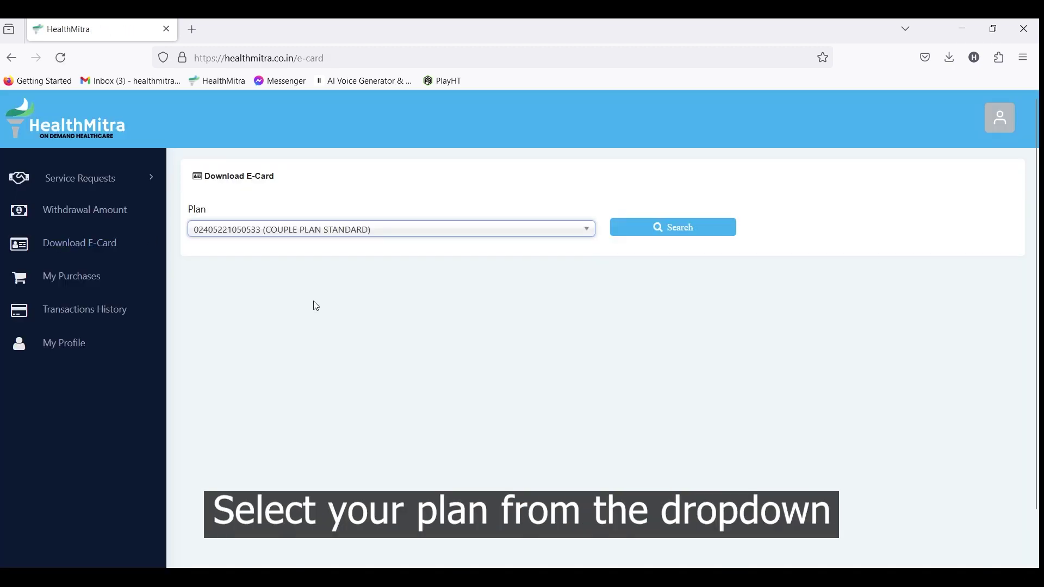
pyautogui.click(674, 227)
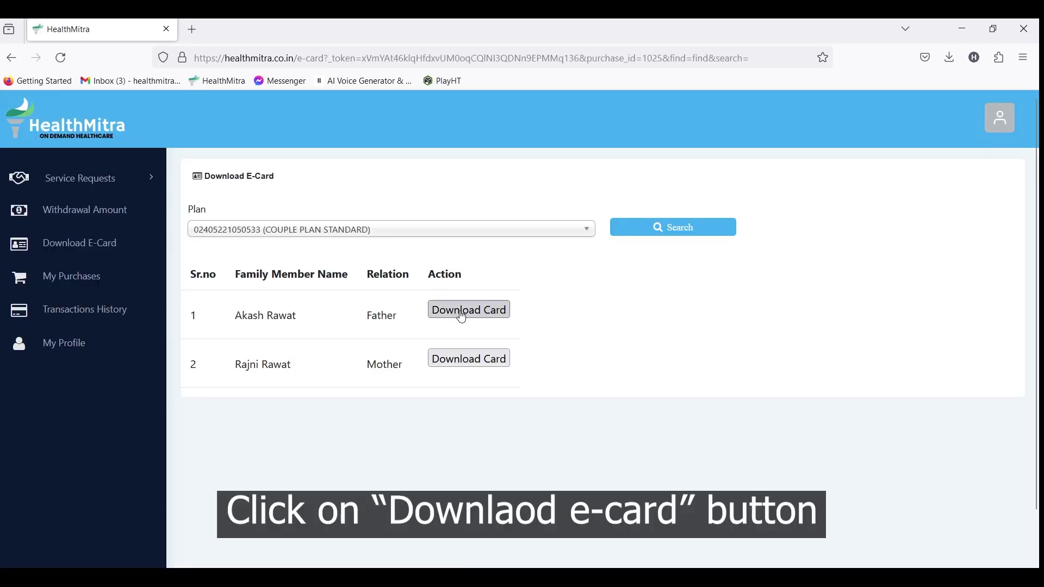
pyautogui.click(462, 311)
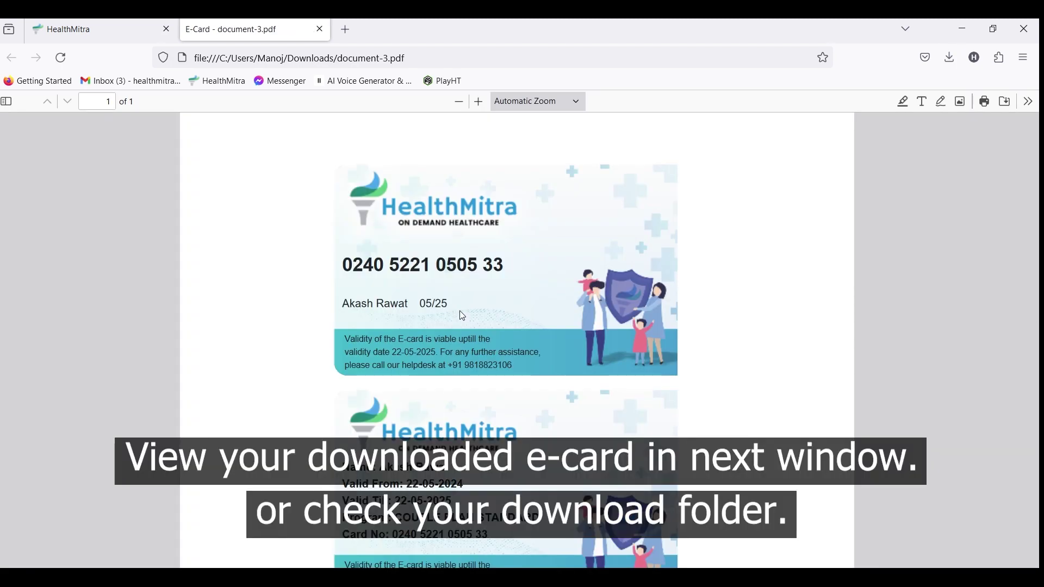
# Download the Mother's e-card as document-4.pdf, check the PDF, and return to HealthMitra.
pyautogui.hotkey('ctrl', 'shift', 'Tab')
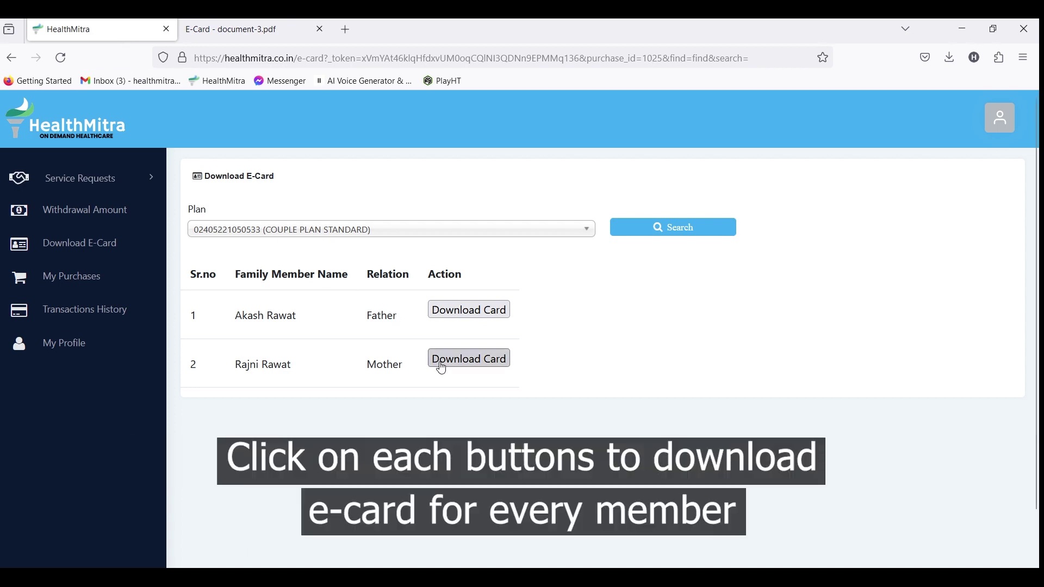
pyautogui.click(443, 360)
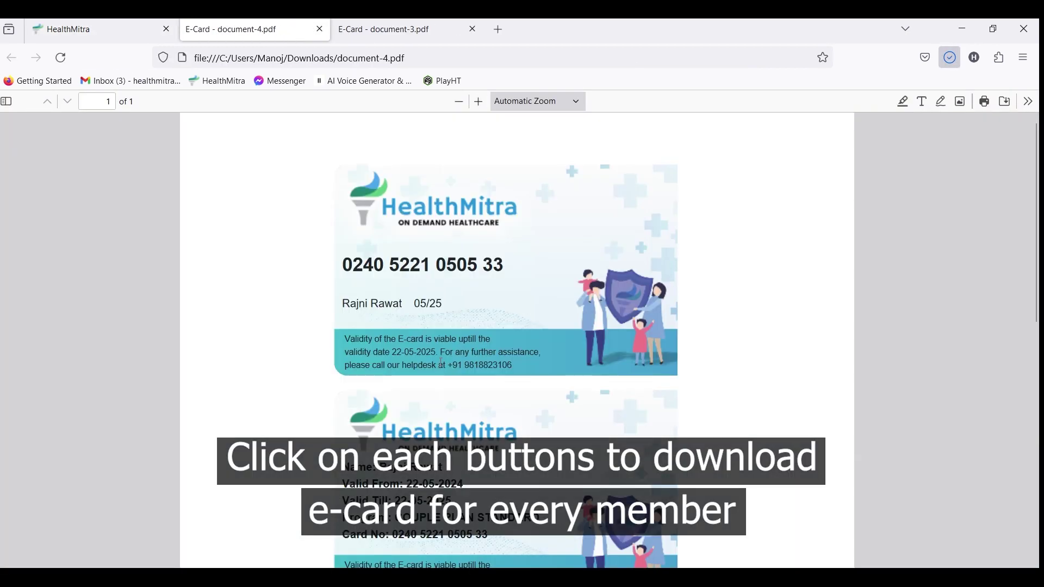
pyautogui.scroll(-5, 442, 363)
pyautogui.scroll(5, 441, 363)
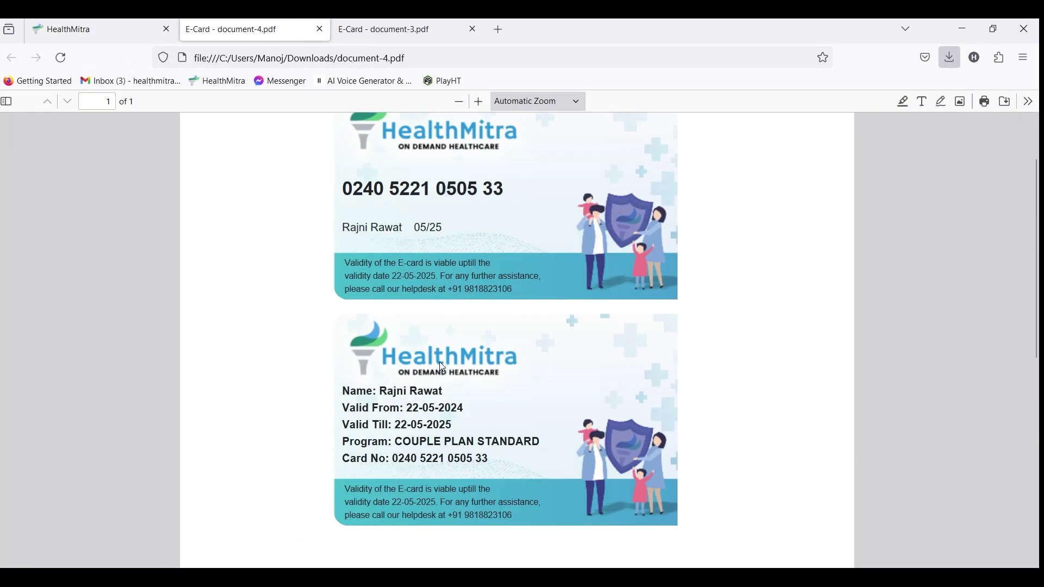
pyautogui.click(98, 30)
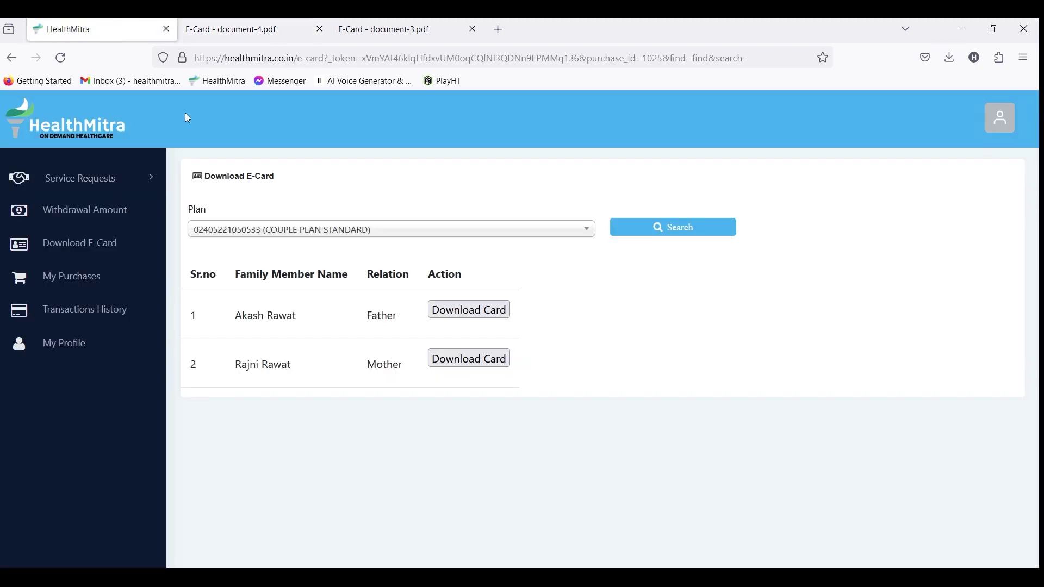